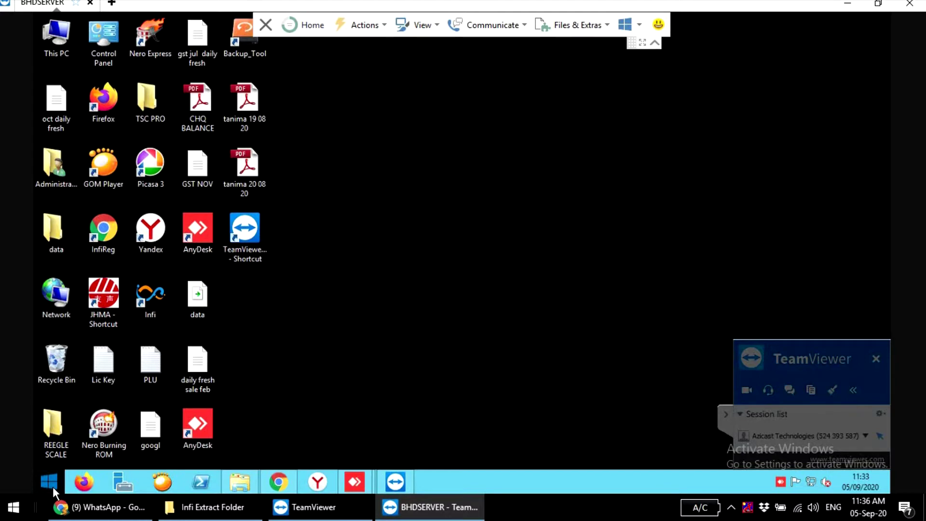
Step: Find the UltiDev Web Server Pro uninstaller on the remote server and uninstall version 2.0.21
{"action": "left_click", "coordinate": [53, 487]}
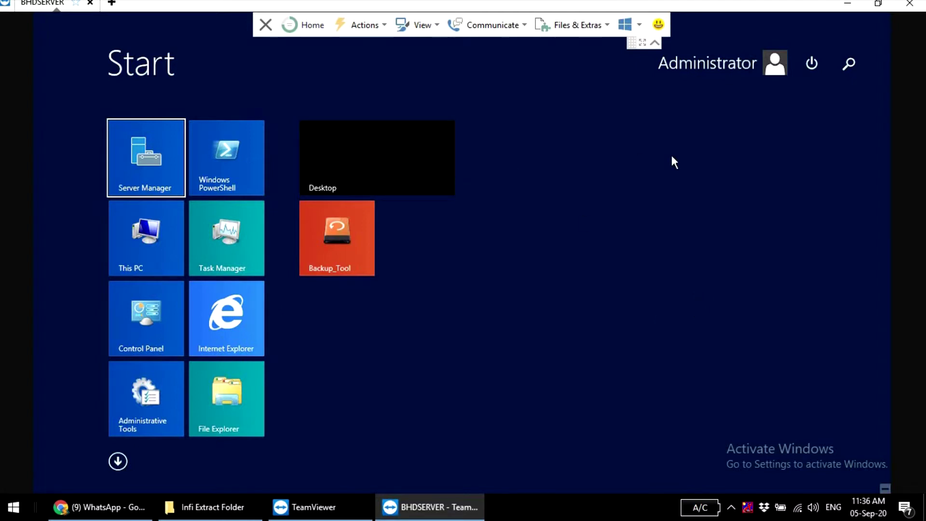
{"action": "type", "text": "ultiDev Web App Explorer"}
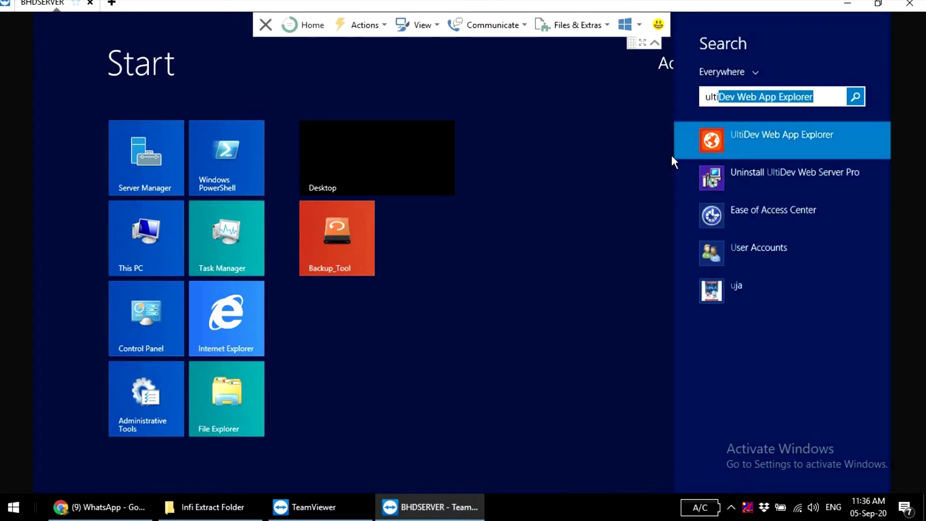
{"action": "left_click", "coordinate": [782, 179]}
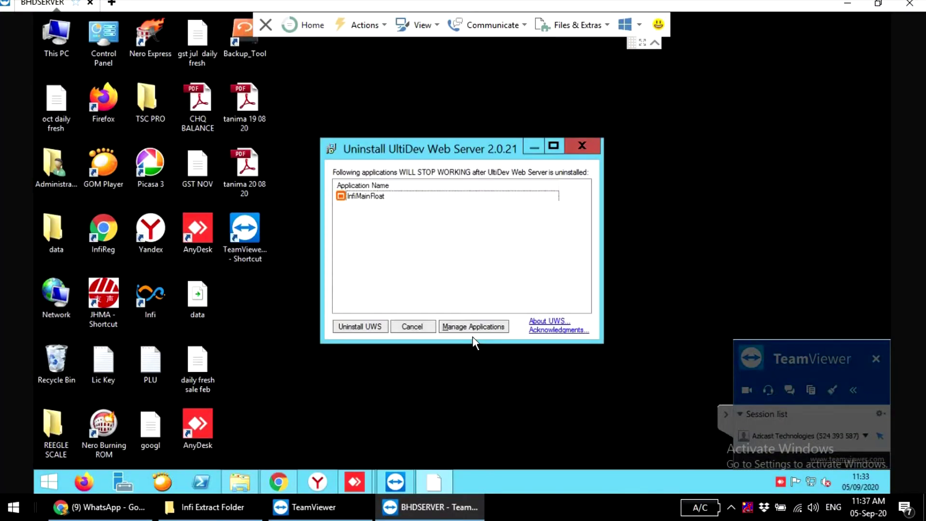
{"action": "left_click", "coordinate": [357, 326]}
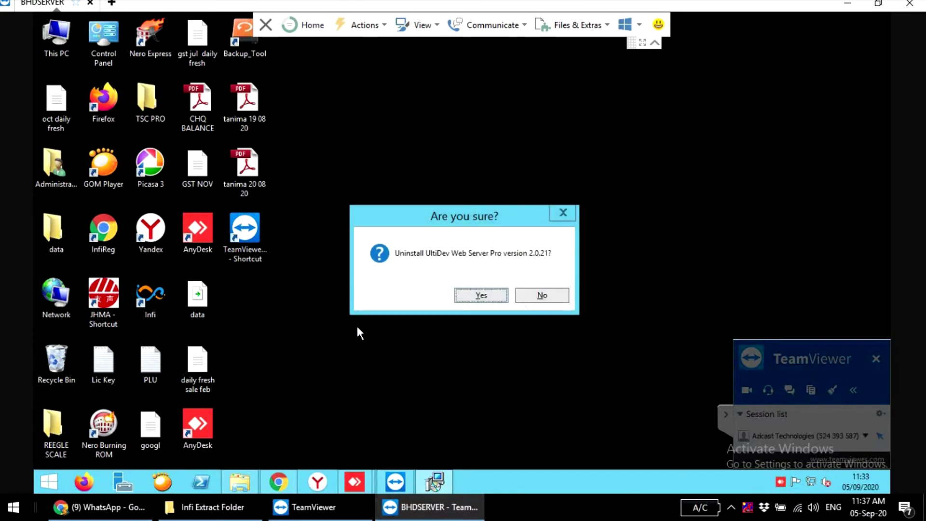
{"action": "left_click", "coordinate": [485, 298]}
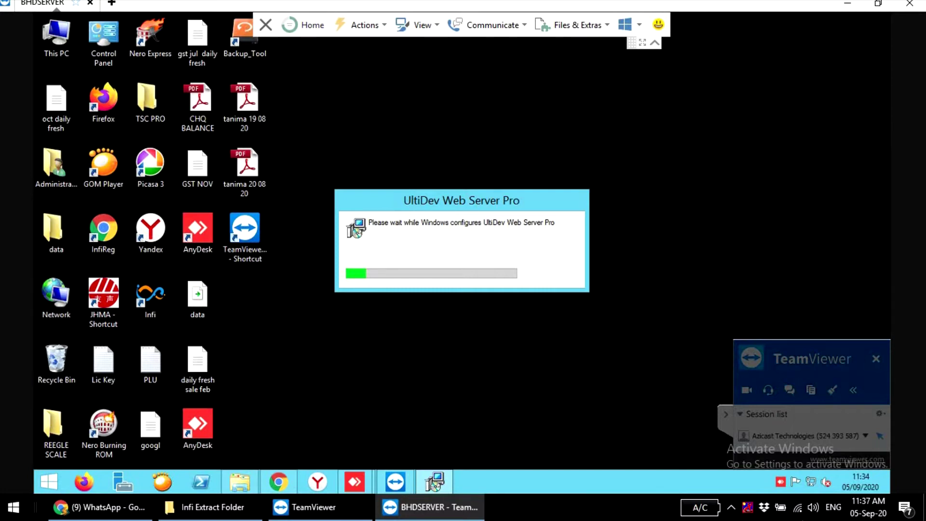
{"action": "left_click", "coordinate": [656, 48]}
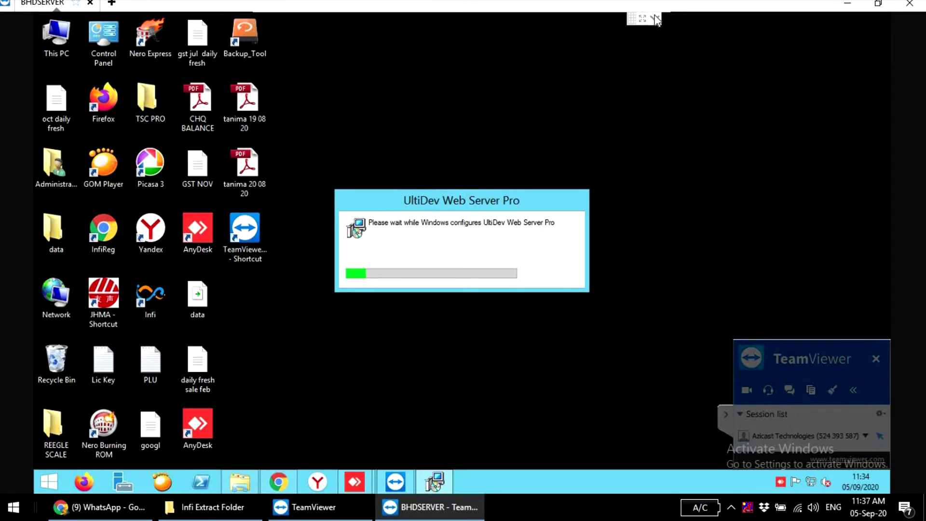
{"action": "left_click", "coordinate": [656, 19]}
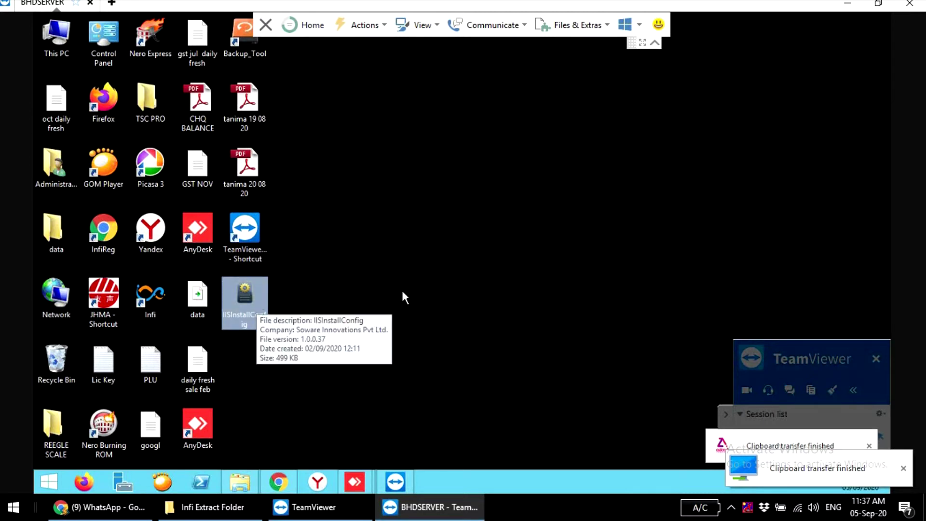
Step: Run IISInstallConfig from the remote desktop and have its wizard install IIS
{"action": "double_click", "coordinate": [246, 297]}
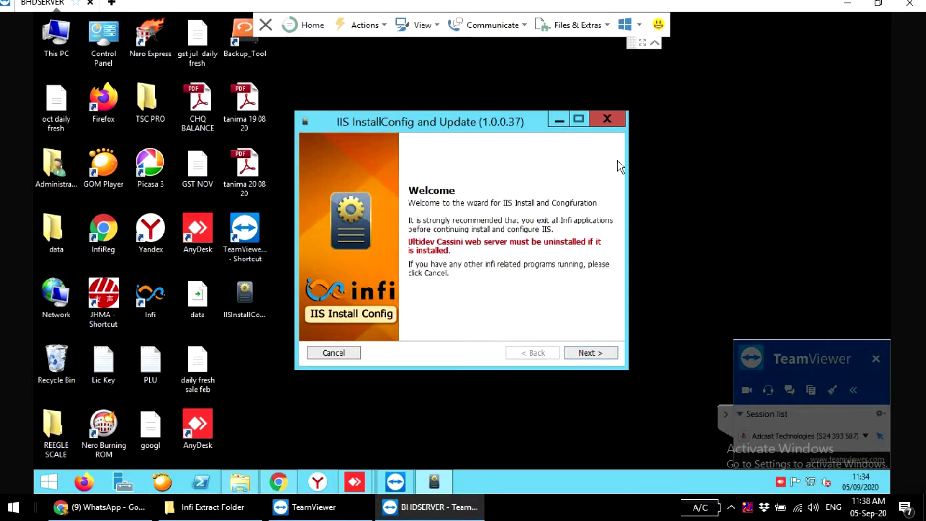
{"action": "left_click", "coordinate": [607, 122]}
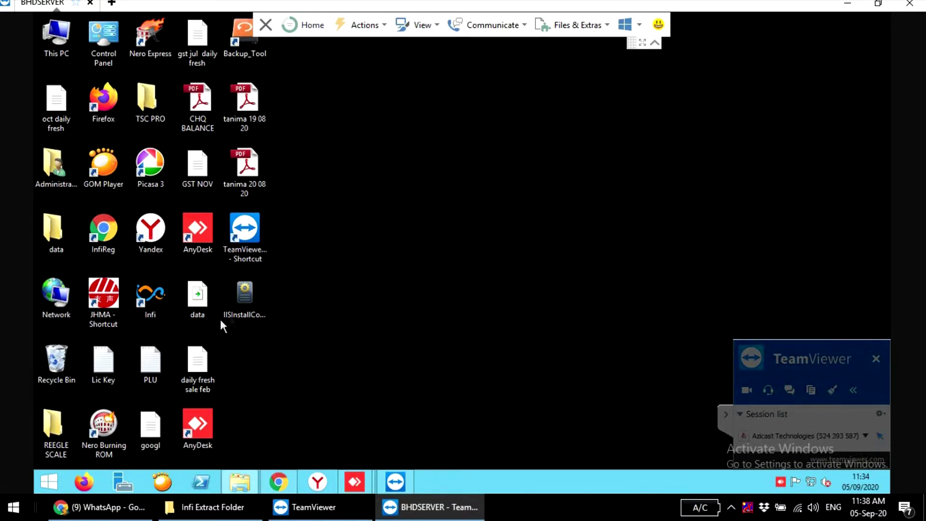
{"action": "right_click", "coordinate": [248, 305]}
{"action": "left_click", "coordinate": [299, 47]}
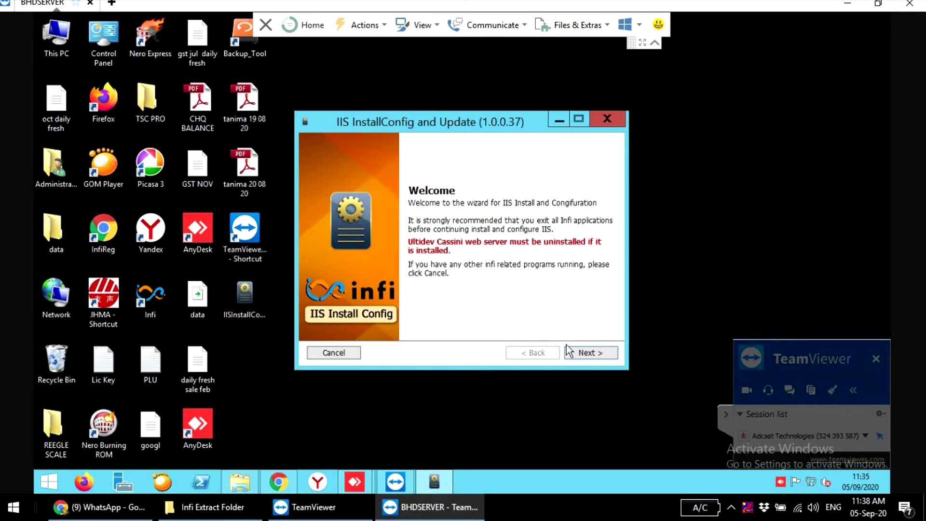
{"action": "left_click", "coordinate": [572, 357]}
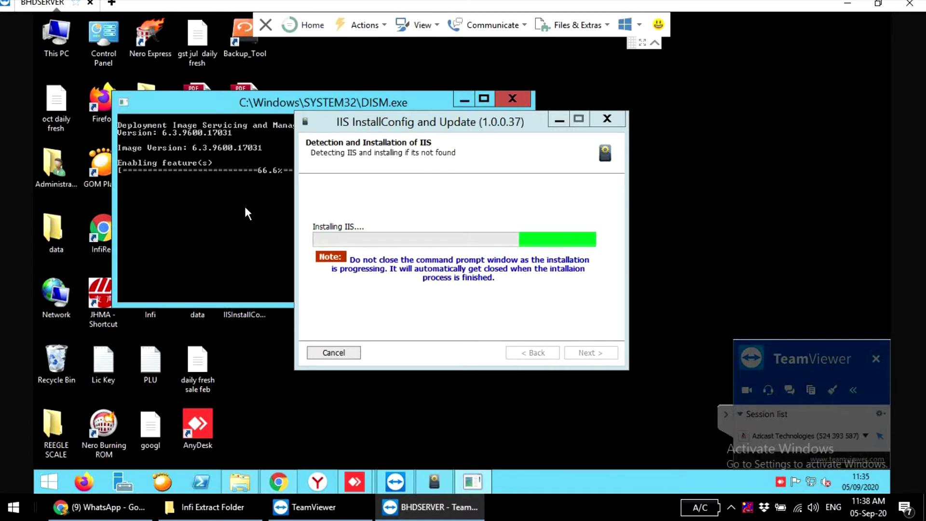
{"action": "left_click_drag", "start_coordinate": [395, 121], "coordinate": [468, 151]}
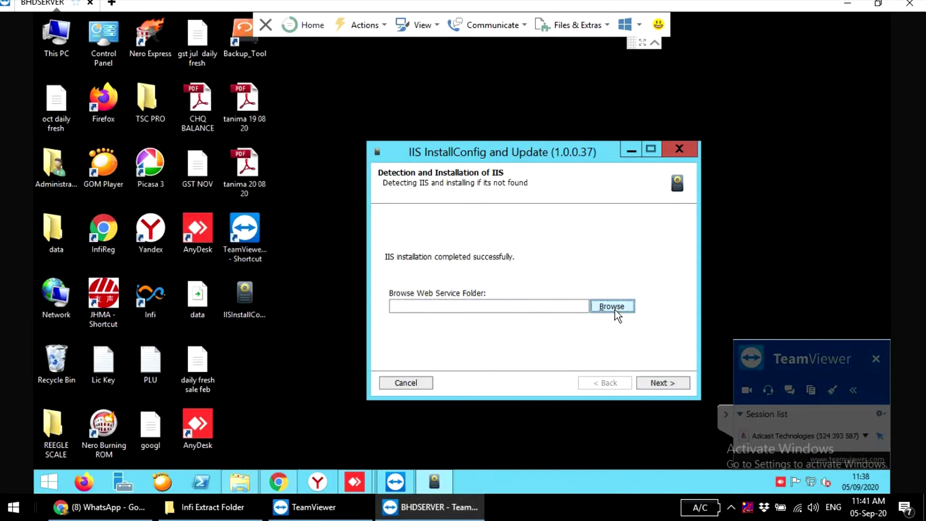
{"action": "left_click", "coordinate": [615, 309]}
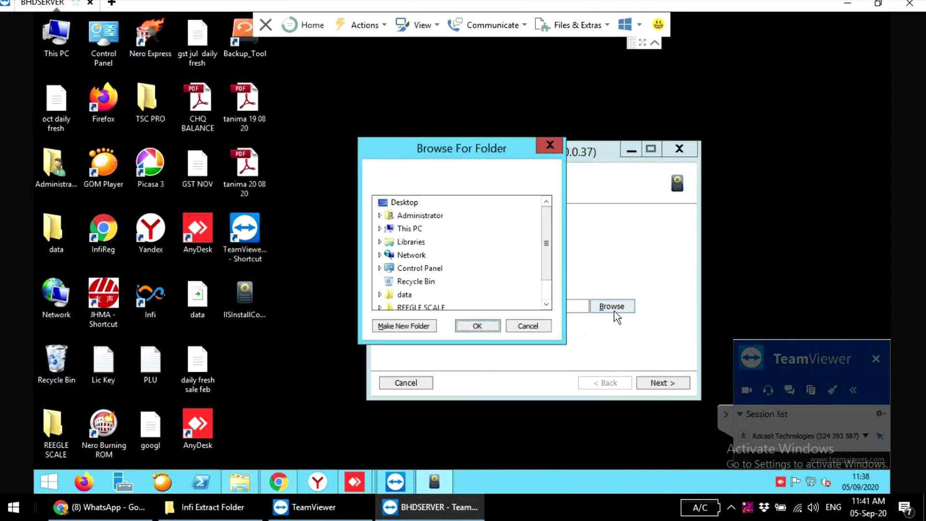
{"action": "left_click_drag", "start_coordinate": [550, 242], "coordinate": [551, 158]}
{"action": "left_click", "coordinate": [550, 145]}
Step: Minimize the installer wizard and open the WS folder inside SowareInfi on Local Disk (E:)
{"action": "double_click", "coordinate": [57, 48]}
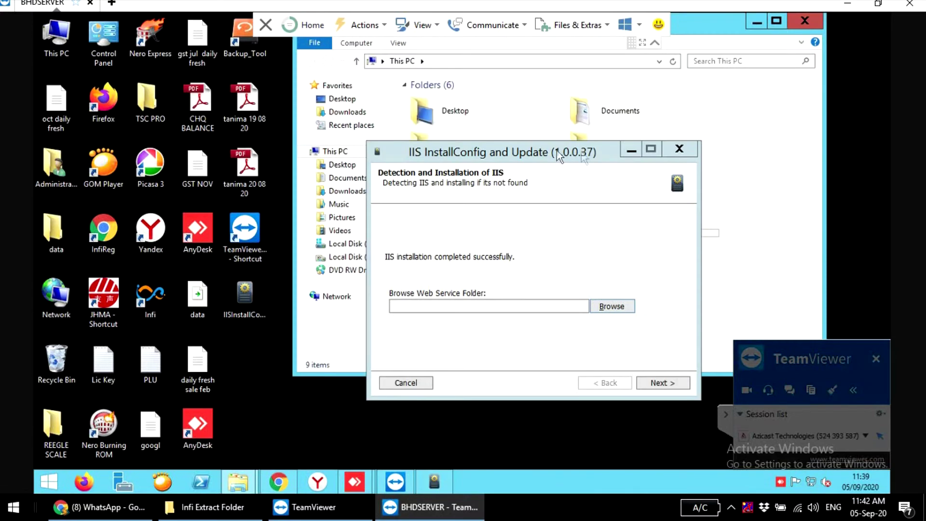
{"action": "left_click", "coordinate": [629, 150]}
{"action": "left_click", "coordinate": [630, 244]}
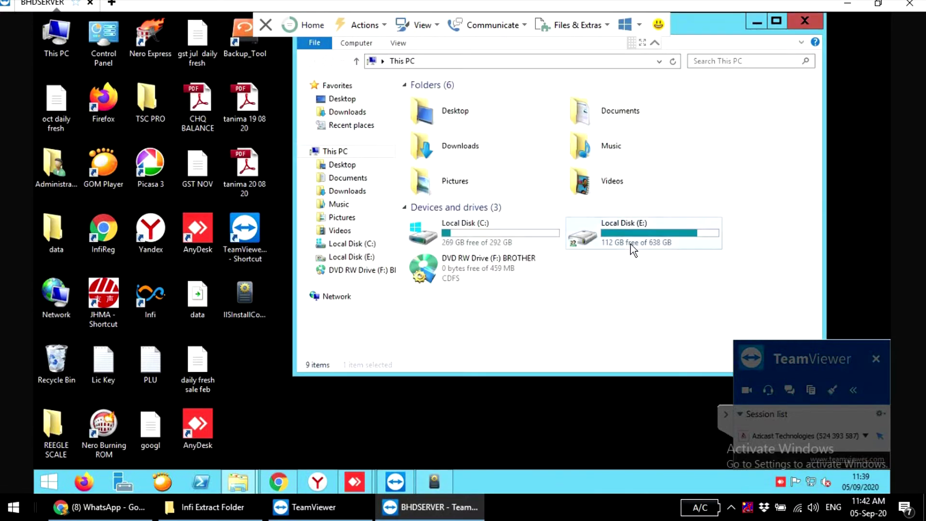
{"action": "double_click", "coordinate": [630, 244]}
{"action": "double_click", "coordinate": [430, 129]}
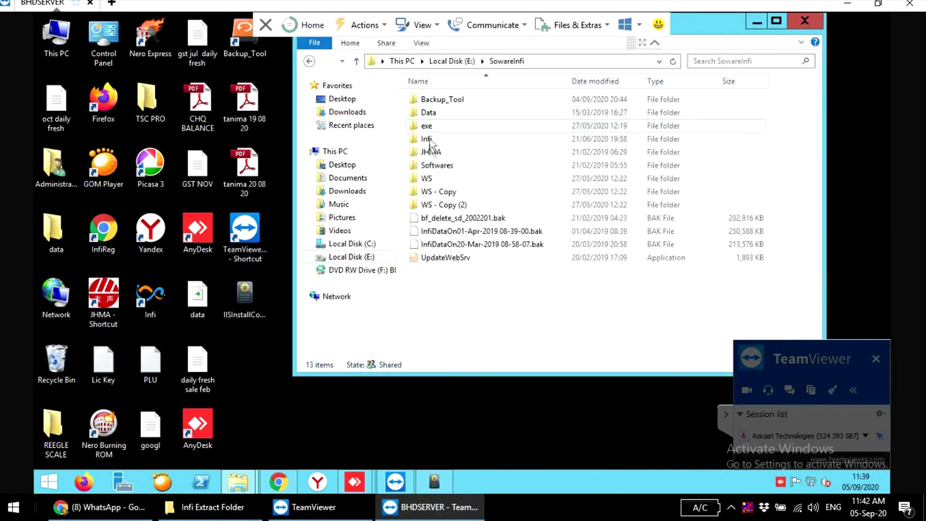
{"action": "double_click", "coordinate": [433, 179]}
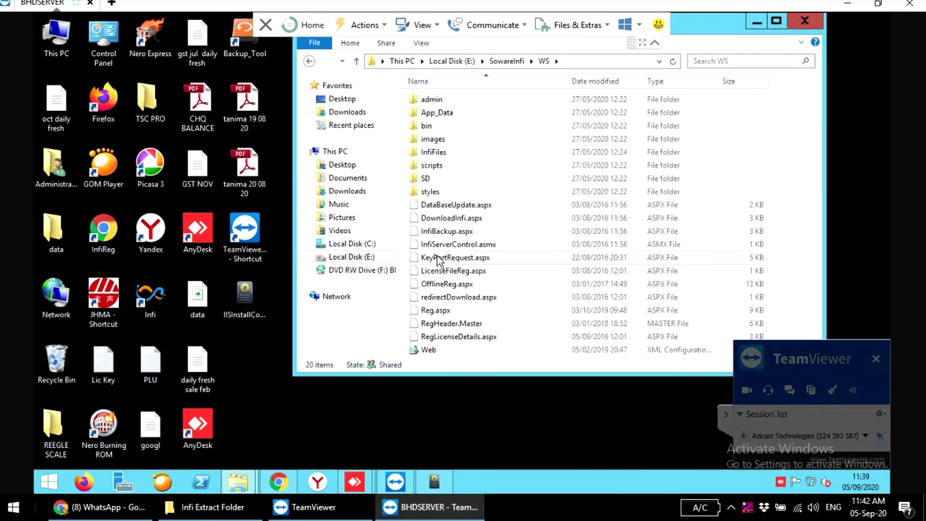
Step: Permanently delete all files and folders in the WS folder and minimize the file window
{"action": "left_click", "coordinate": [438, 259]}
{"action": "key", "text": "ctrl+a"}
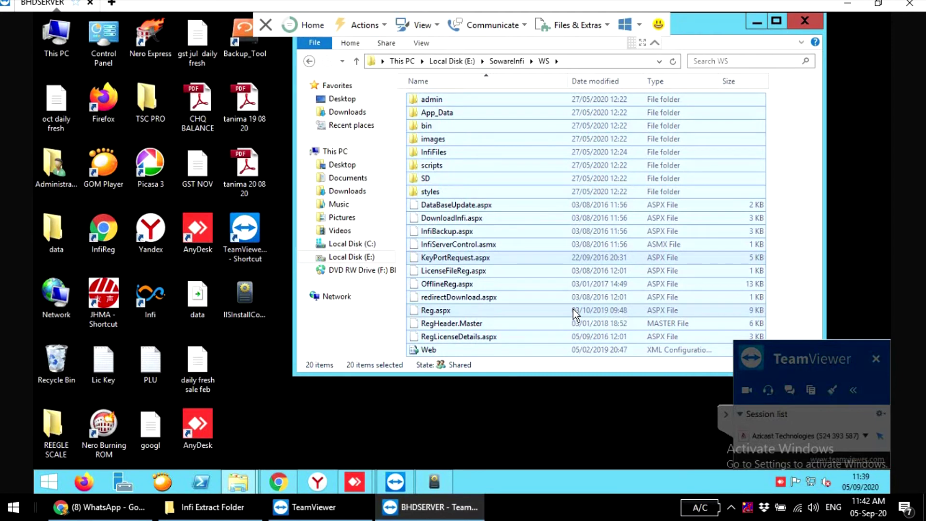
{"action": "key", "text": "shift+Delete"}
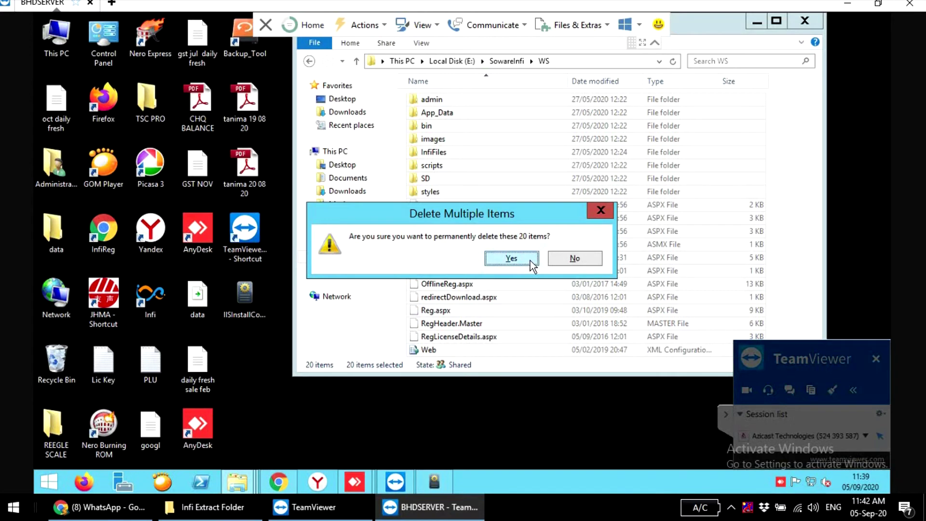
{"action": "left_click", "coordinate": [511, 259]}
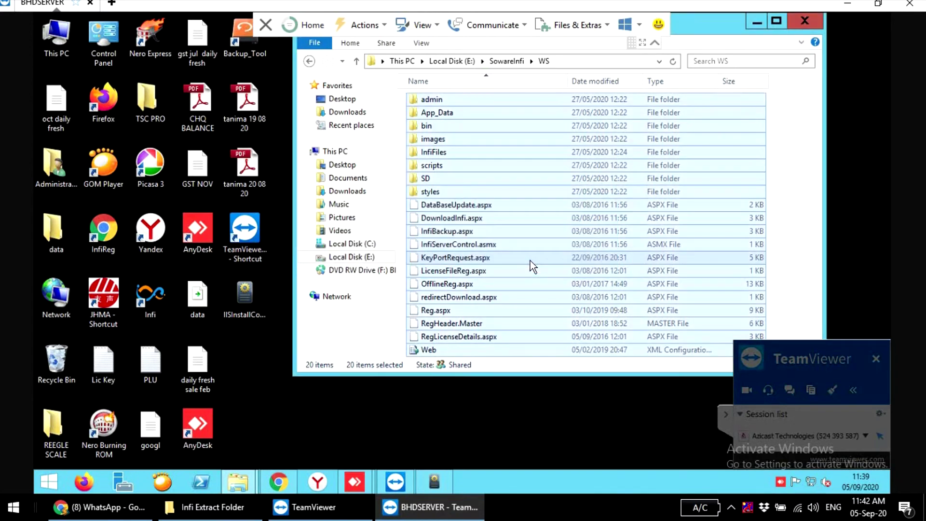
{"action": "left_click", "coordinate": [757, 22]}
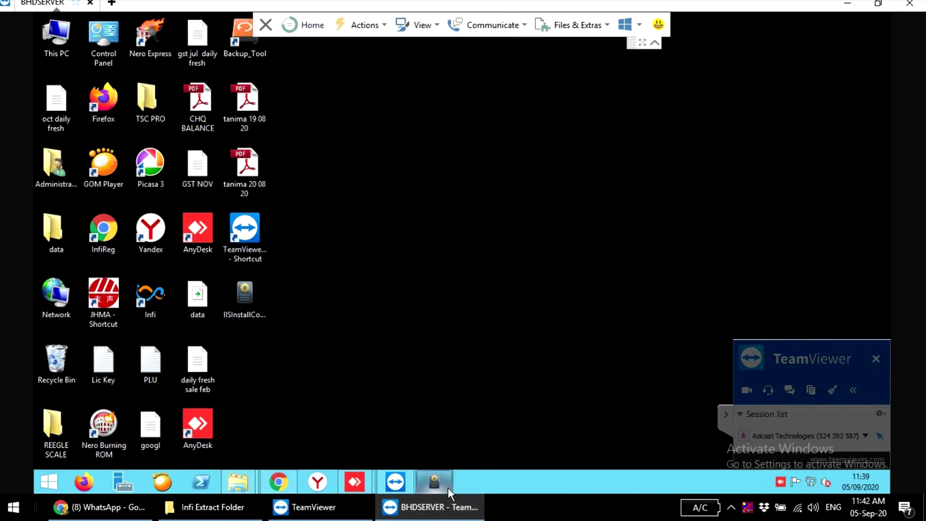
Step: Restore the IIS InstallConfig wizard and set E:\SowareInfi\WS as the web service folder
{"action": "left_click", "coordinate": [434, 482]}
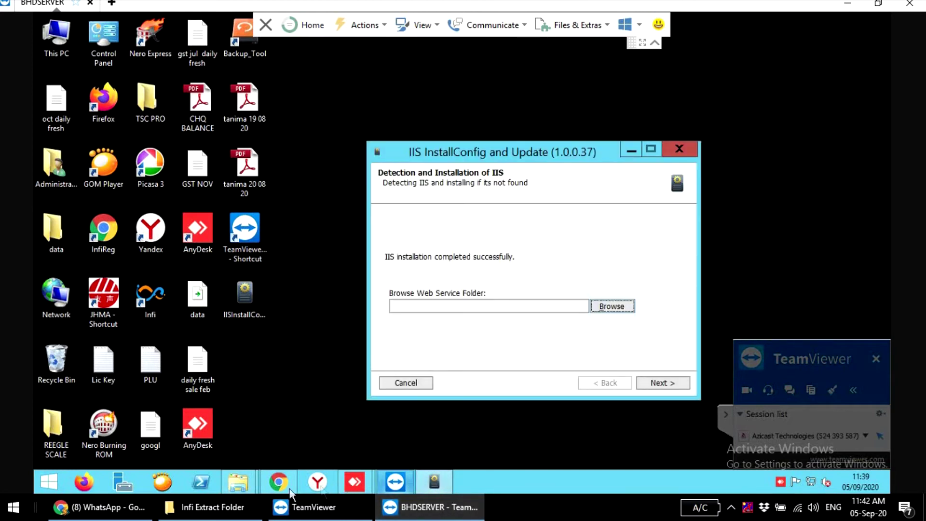
{"action": "mouse_move", "coordinate": [238, 481]}
{"action": "left_click", "coordinate": [319, 427]}
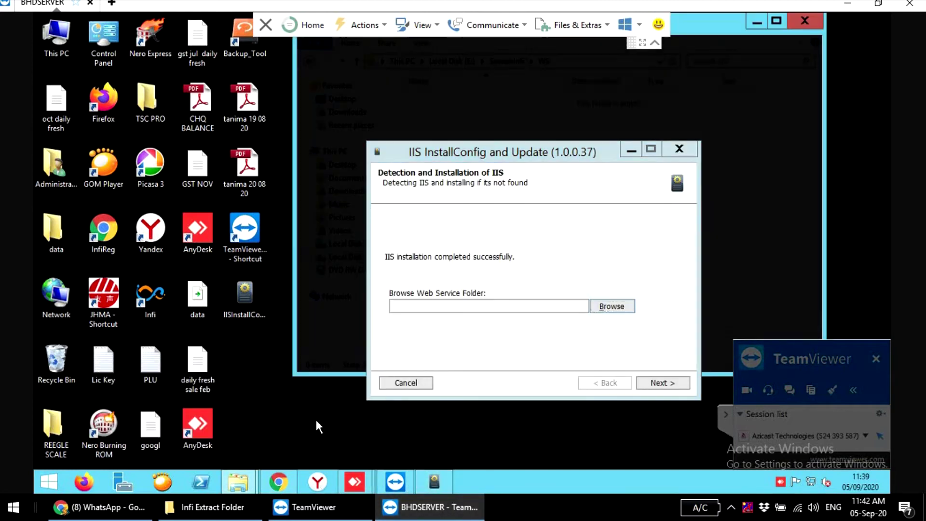
{"action": "left_click", "coordinate": [598, 303]}
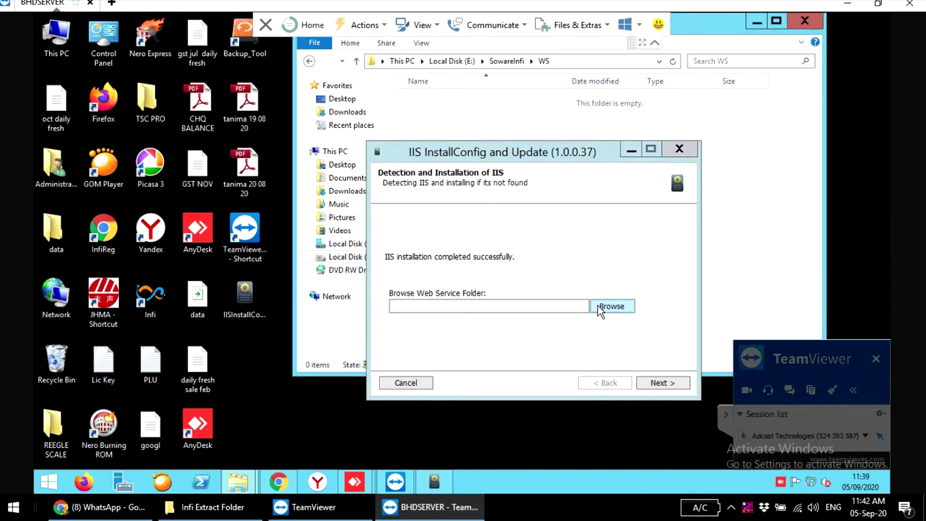
{"action": "left_click_drag", "start_coordinate": [546, 247], "coordinate": [545, 265]}
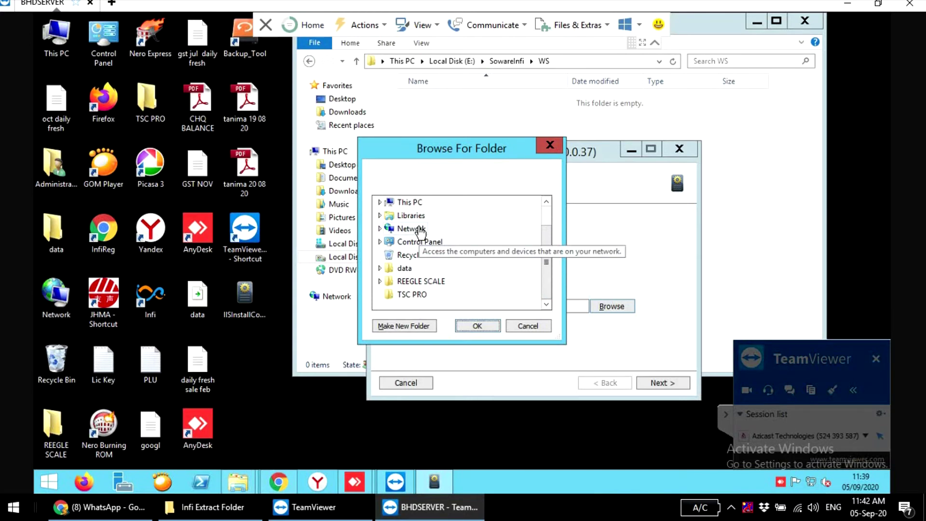
{"action": "left_click", "coordinate": [417, 204]}
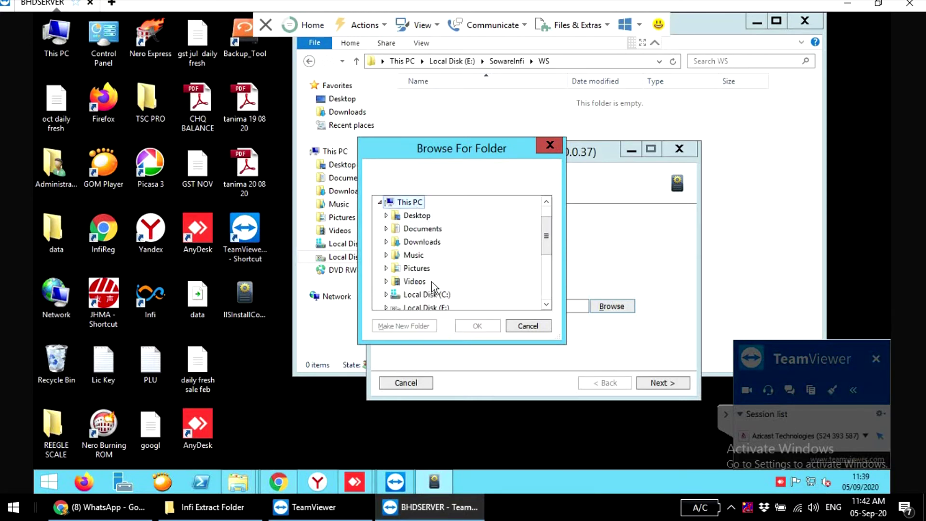
{"action": "scroll", "coordinate": [432, 286], "scroll_direction": "down", "scroll_amount": 2}
{"action": "double_click", "coordinate": [441, 230]}
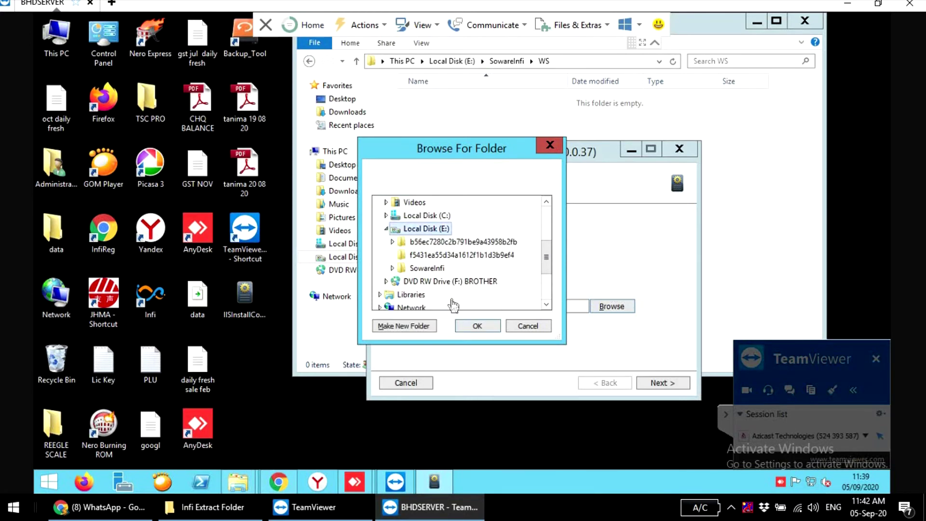
{"action": "double_click", "coordinate": [432, 270]}
{"action": "scroll", "coordinate": [463, 289], "scroll_direction": "down", "scroll_amount": 2}
{"action": "left_click", "coordinate": [422, 215]}
{"action": "left_click", "coordinate": [477, 326]}
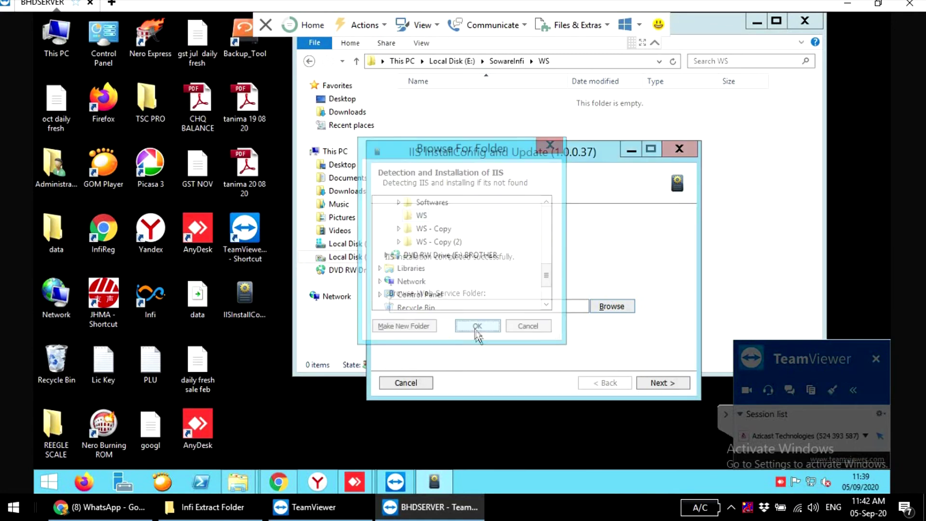
Step: Choose Infi Main as the Infi version, complete the web service update, and close the wizard and file window
{"action": "left_click", "coordinate": [655, 384]}
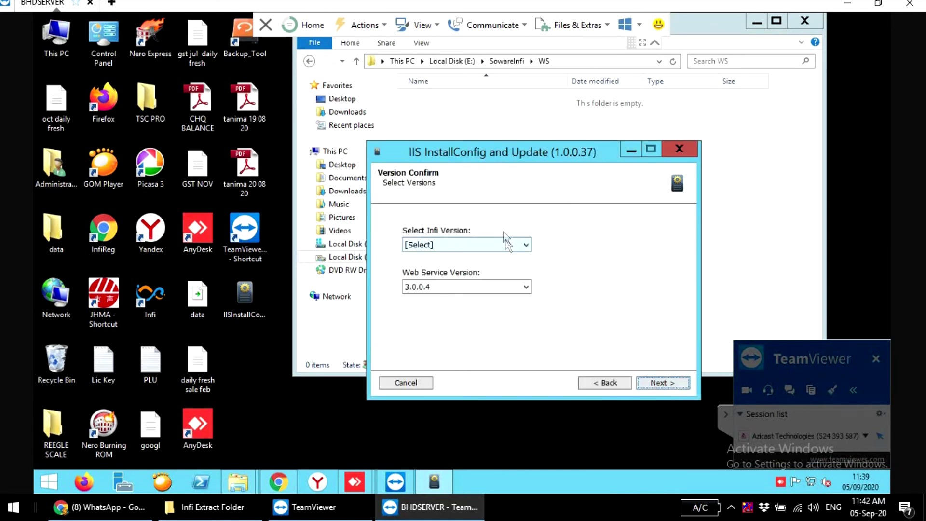
{"action": "left_click", "coordinate": [509, 248]}
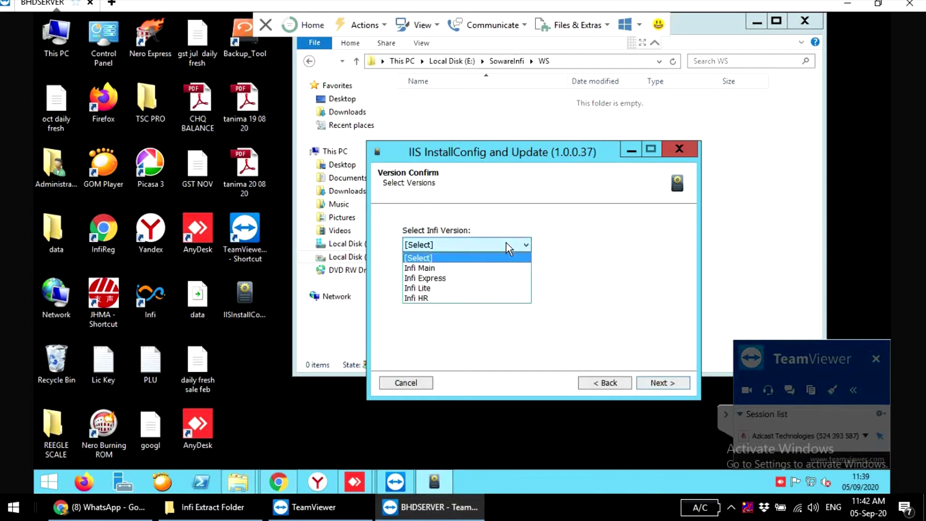
{"action": "left_click", "coordinate": [503, 269]}
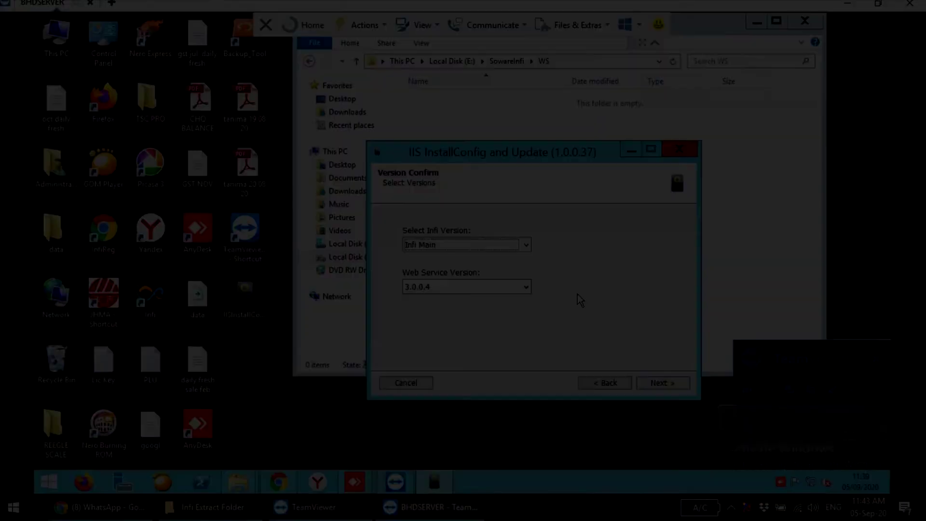
{"action": "left_click", "coordinate": [657, 386]}
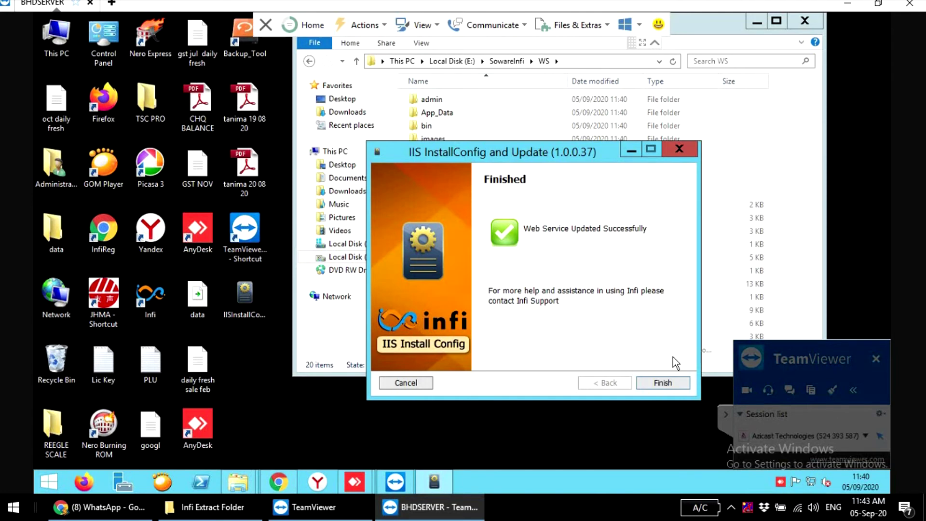
{"action": "left_click", "coordinate": [664, 387]}
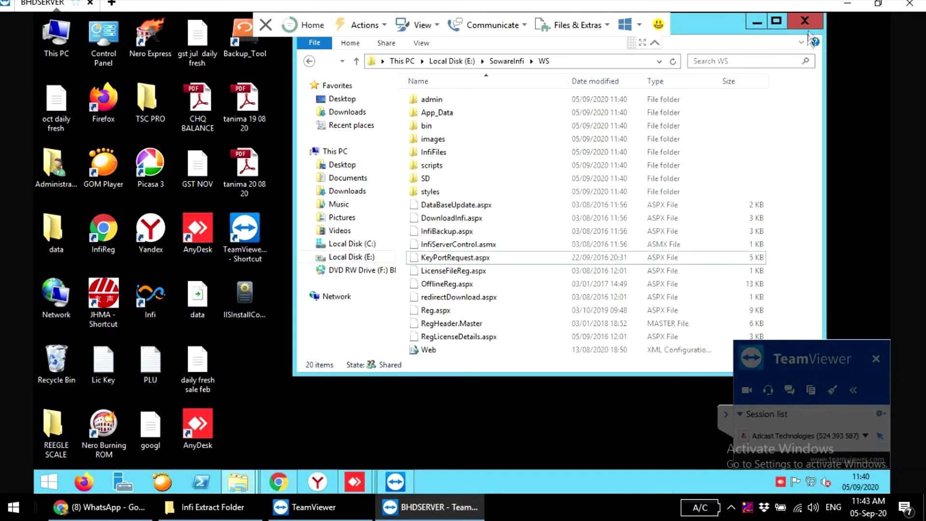
{"action": "left_click", "coordinate": [808, 28]}
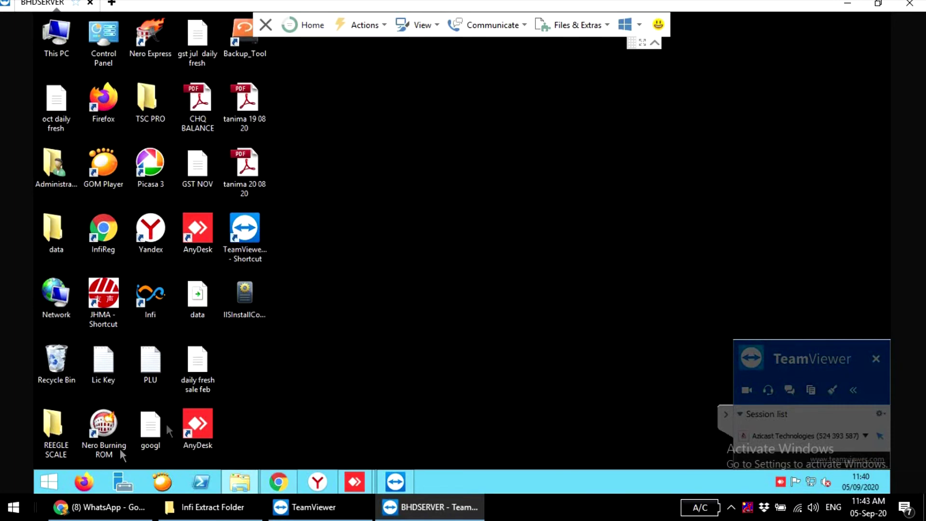
Step: Search the remote server for IIS and open Internet Information Services (IIS) Manager
{"action": "left_click", "coordinate": [47, 483]}
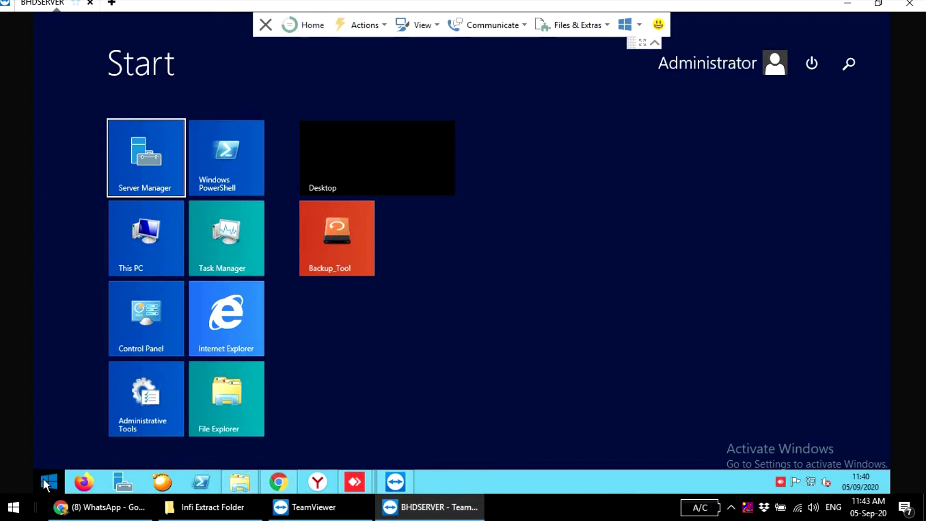
{"action": "type", "text": "iiS) Manager"}
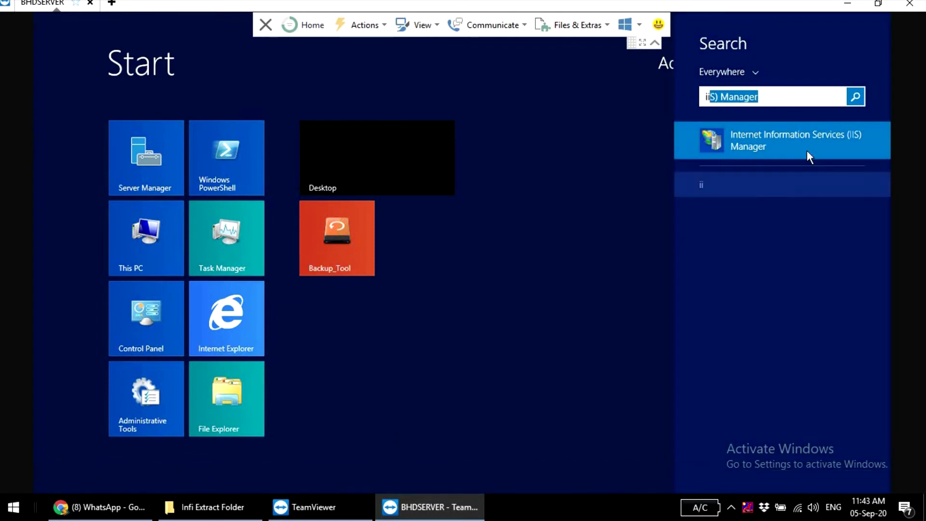
{"action": "left_click", "coordinate": [810, 155]}
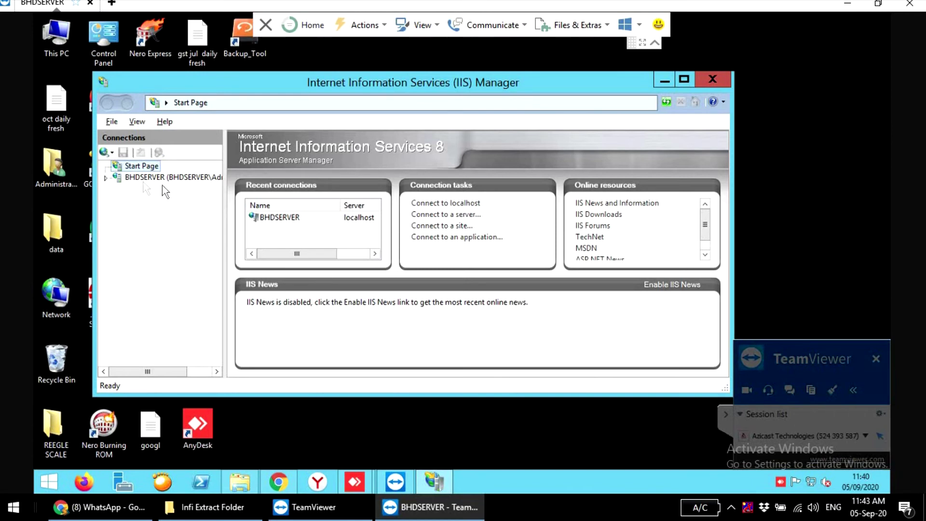
Step: Expand the BHDSERVER connection, decline the Microsoft Web Platform offer, and select the infiFloat site under Sites
{"action": "left_click", "coordinate": [109, 180]}
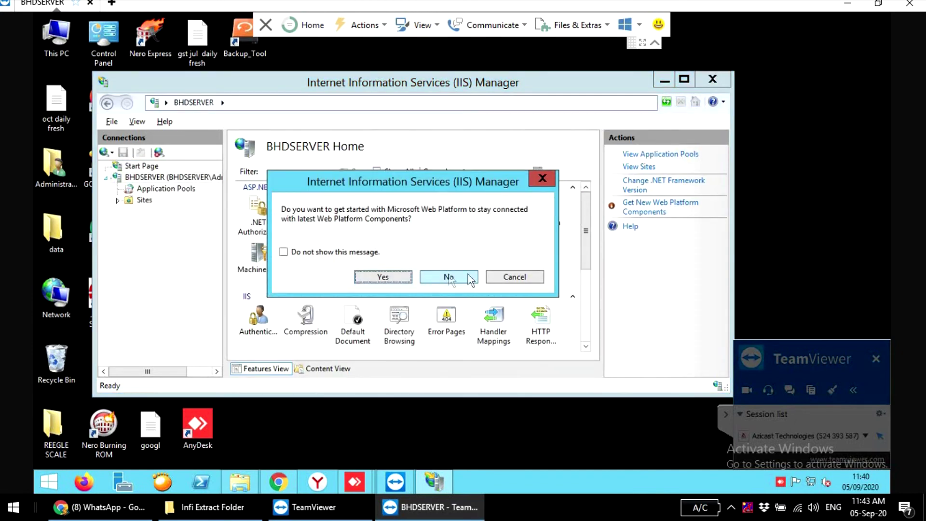
{"action": "left_click", "coordinate": [470, 279]}
{"action": "left_click", "coordinate": [141, 200]}
{"action": "left_click", "coordinate": [117, 201]}
{"action": "left_click", "coordinate": [161, 223]}
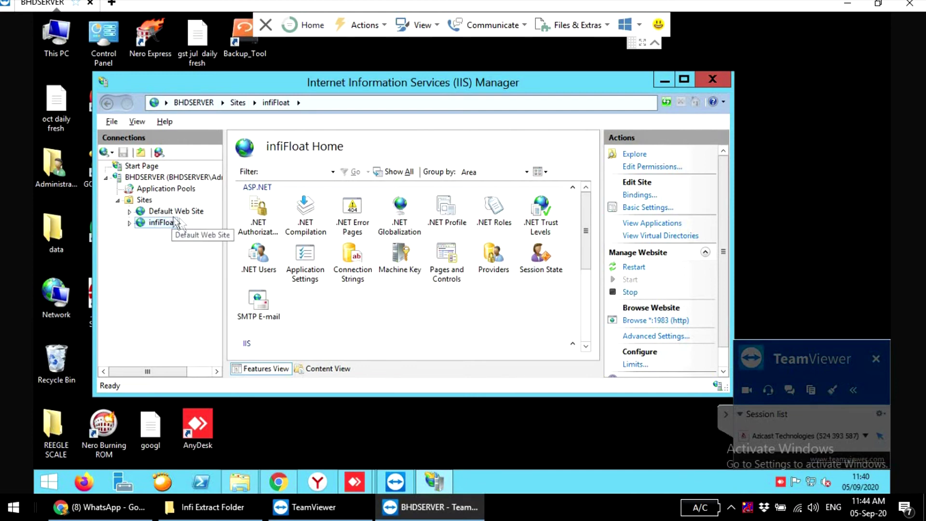
Step: Open the advanced settings of the infiFloat application pool and check the Enable 32-Bit Applications option
{"action": "left_click", "coordinate": [179, 190]}
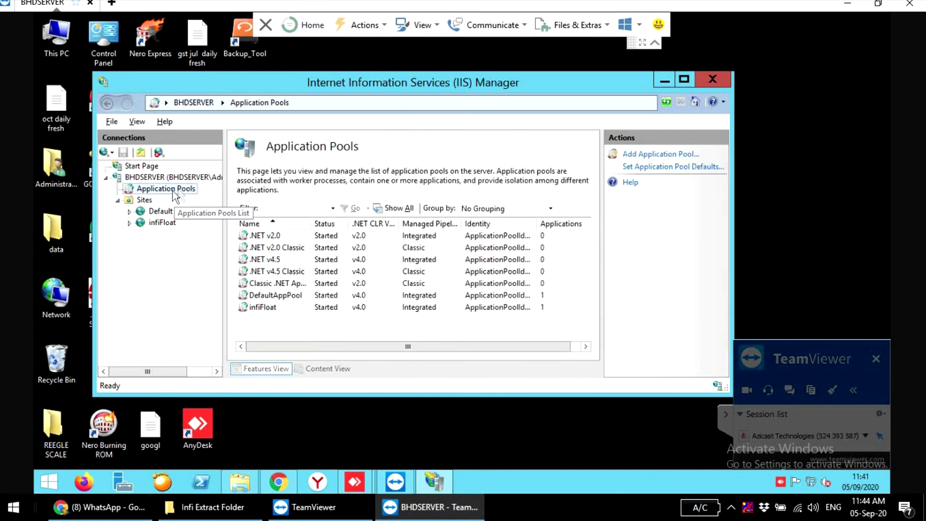
{"action": "left_click", "coordinate": [265, 309]}
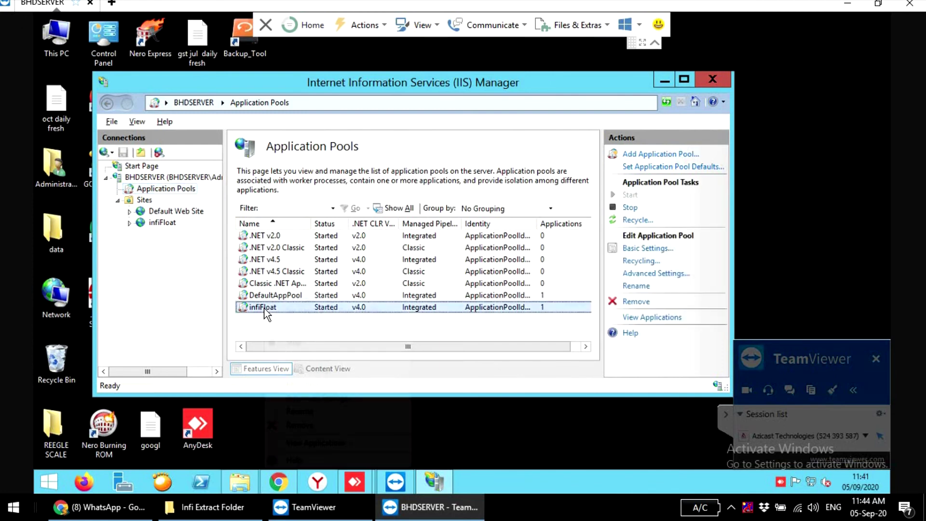
{"action": "right_click", "coordinate": [266, 308]}
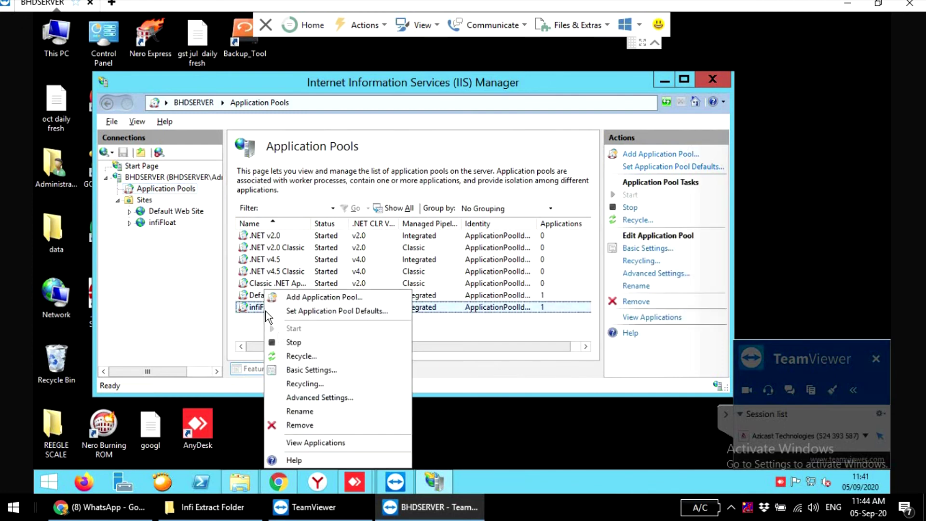
{"action": "left_click", "coordinate": [320, 398]}
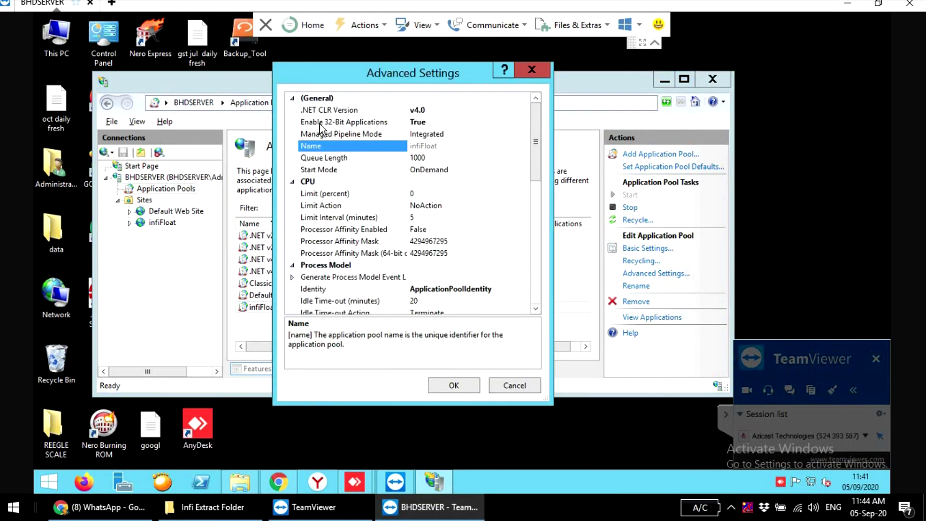
{"action": "left_click", "coordinate": [363, 131]}
{"action": "left_click", "coordinate": [377, 123]}
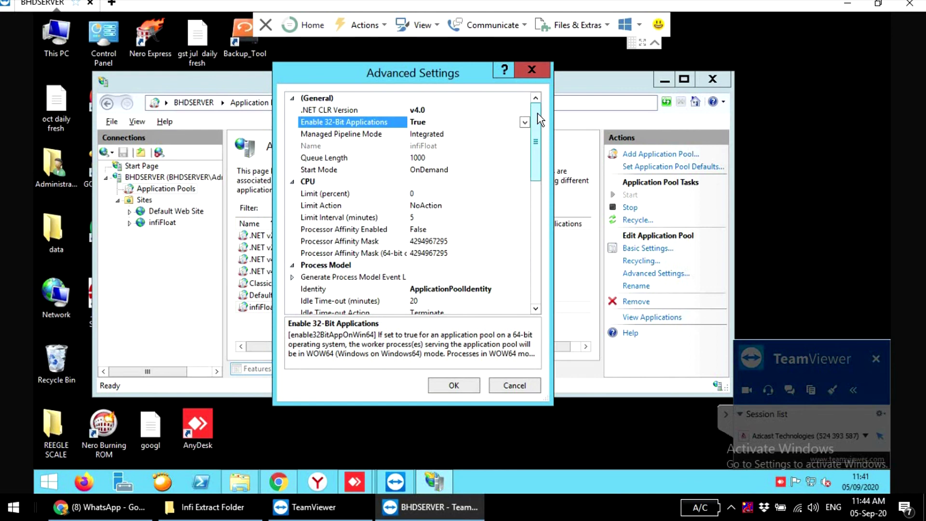
Step: Set Load User Profile to True in the infiFloat pool's Process Model settings and apply the change
{"action": "left_click_drag", "start_coordinate": [535, 120], "coordinate": [534, 175]}
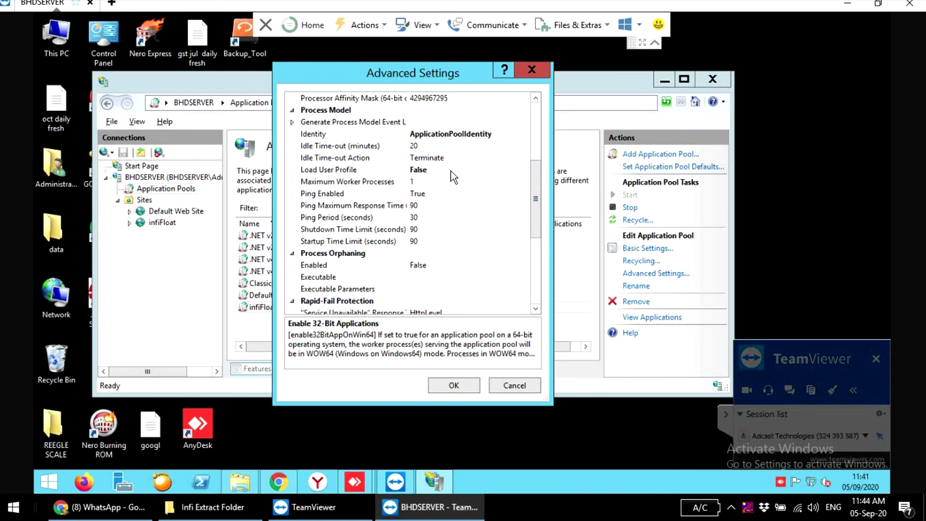
{"action": "left_click", "coordinate": [392, 170]}
{"action": "left_click", "coordinate": [525, 169]}
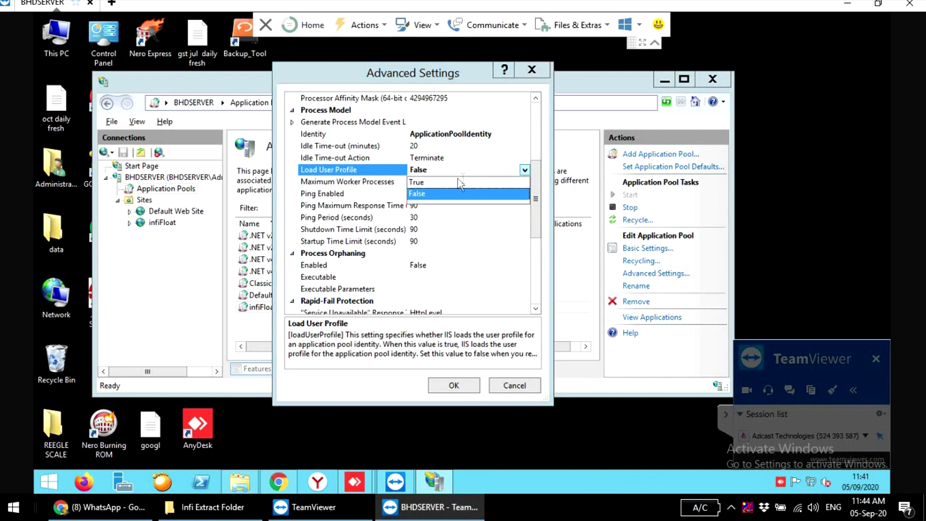
{"action": "left_click", "coordinate": [456, 183]}
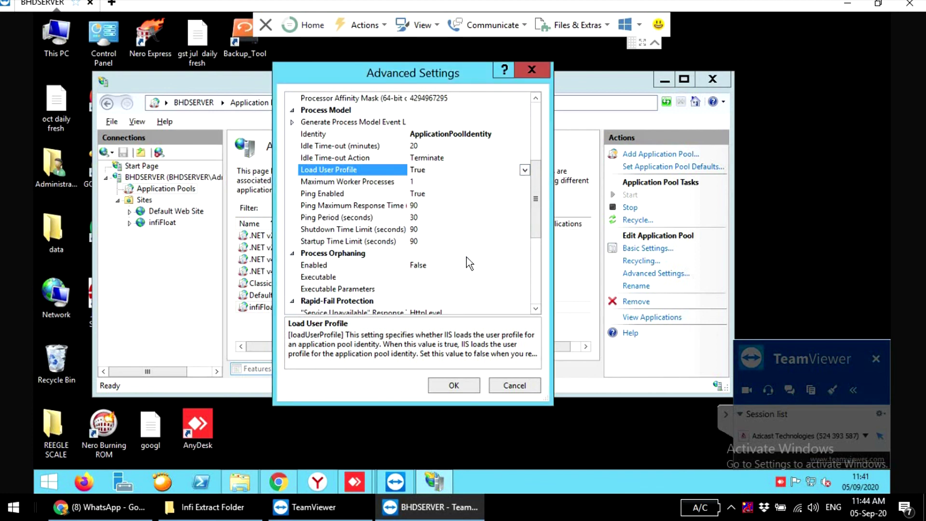
{"action": "left_click", "coordinate": [454, 385]}
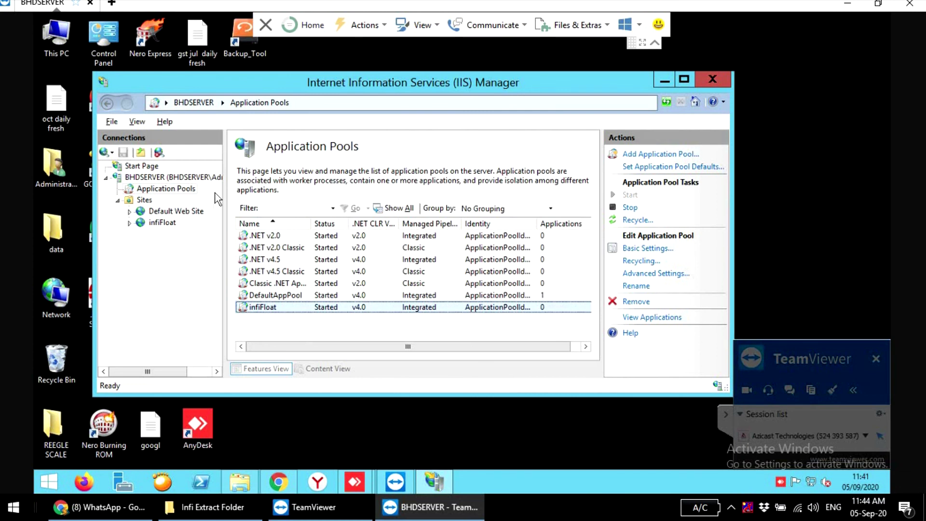
Step: List the content of the infiFloat site and browse its Reg.aspx page in the web browser
{"action": "left_click", "coordinate": [172, 227]}
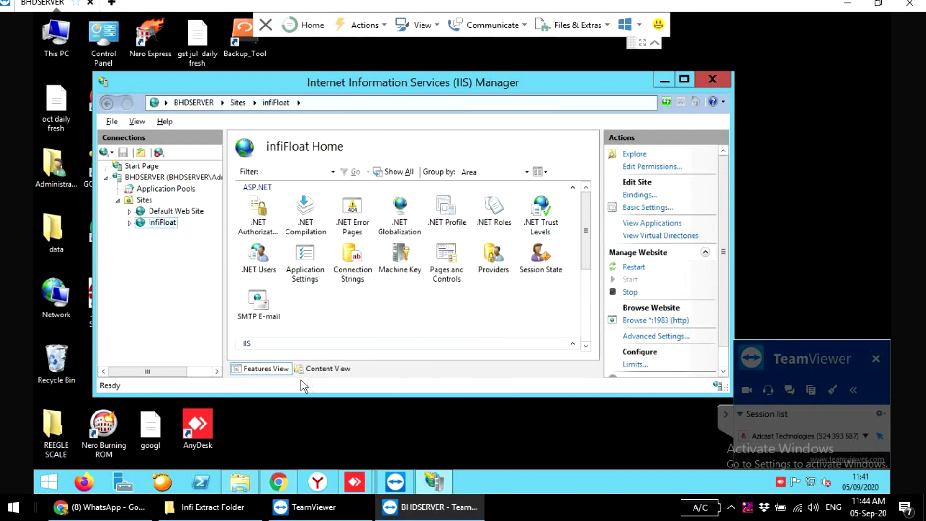
{"action": "left_click", "coordinate": [312, 369]}
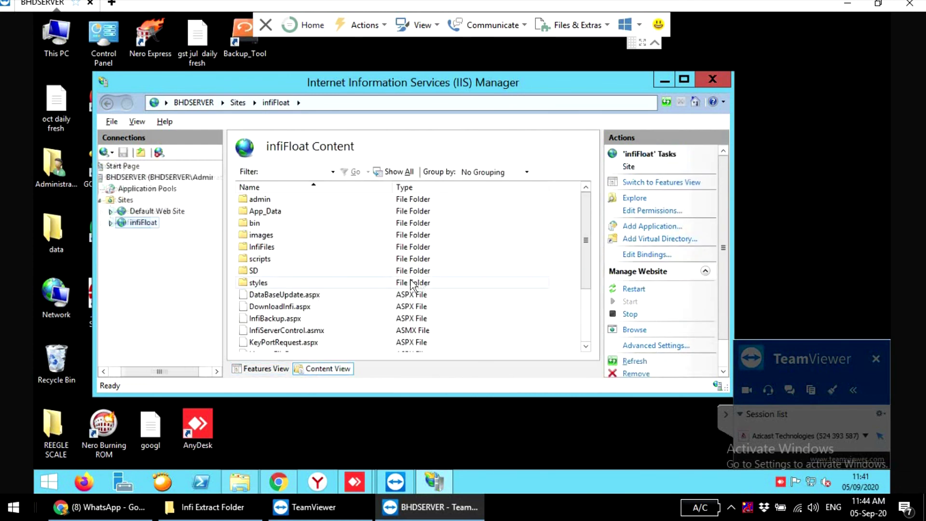
{"action": "left_click_drag", "start_coordinate": [584, 267], "coordinate": [584, 319]}
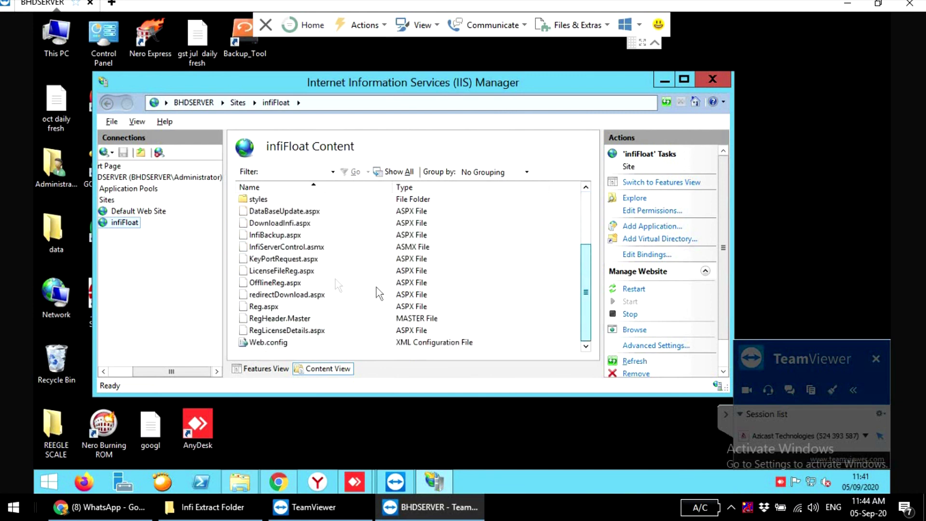
{"action": "right_click", "coordinate": [269, 308]}
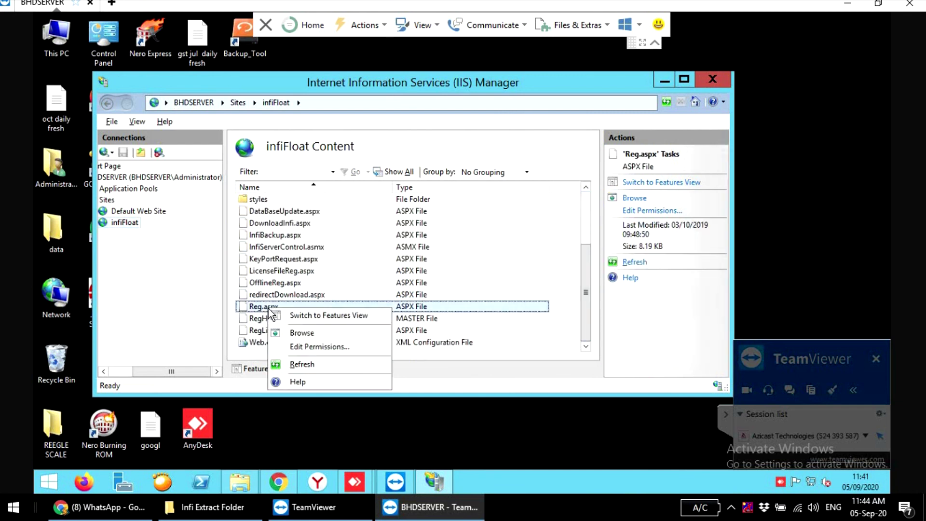
{"action": "left_click", "coordinate": [294, 334]}
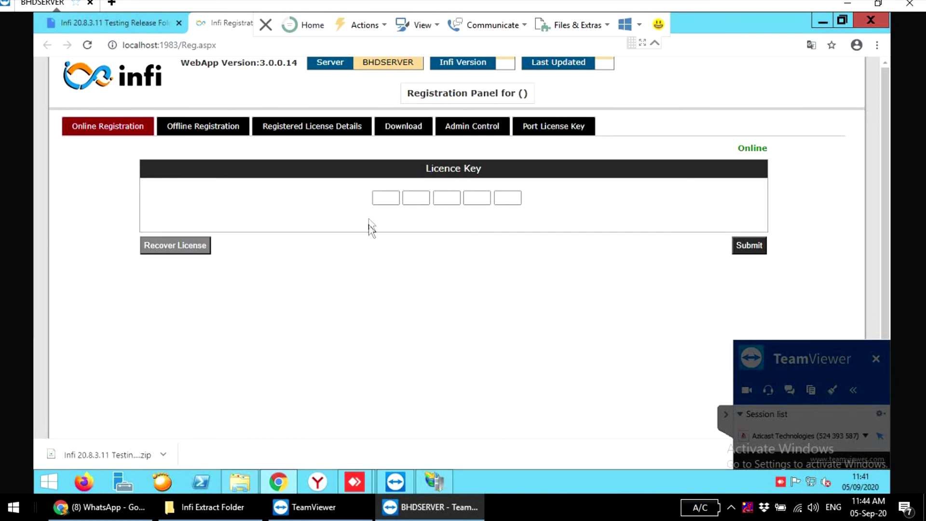
Step: Go through the five Licence Key fields of the Online Registration form without entering a key
{"action": "left_click", "coordinate": [388, 199]}
{"action": "left_click", "coordinate": [422, 198]}
{"action": "left_click", "coordinate": [451, 199]}
{"action": "left_click", "coordinate": [479, 198]}
{"action": "left_click", "coordinate": [509, 201]}
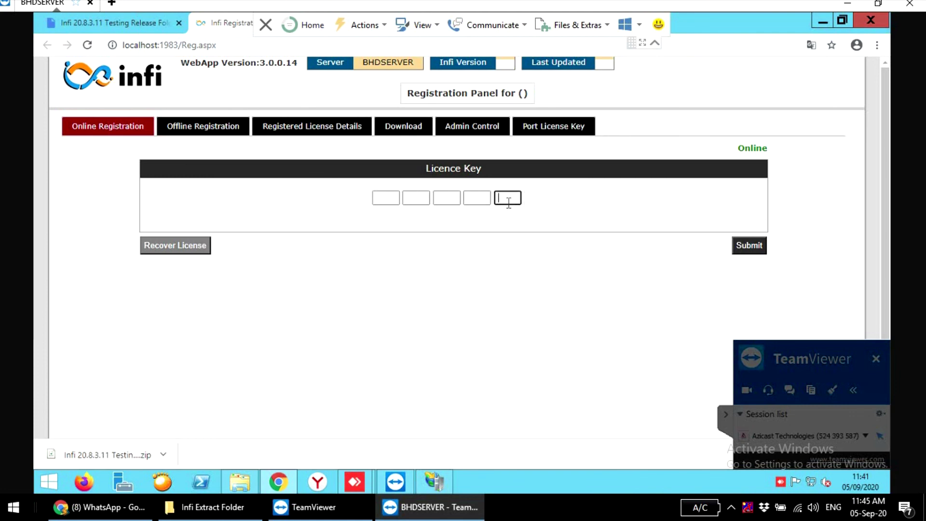